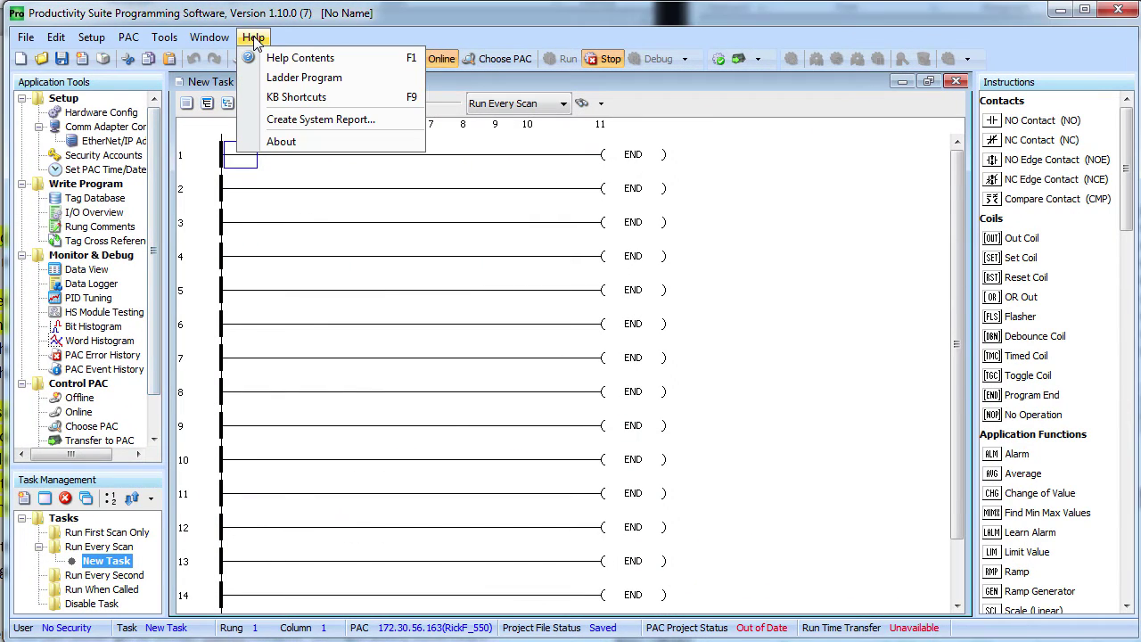
click(283, 142)
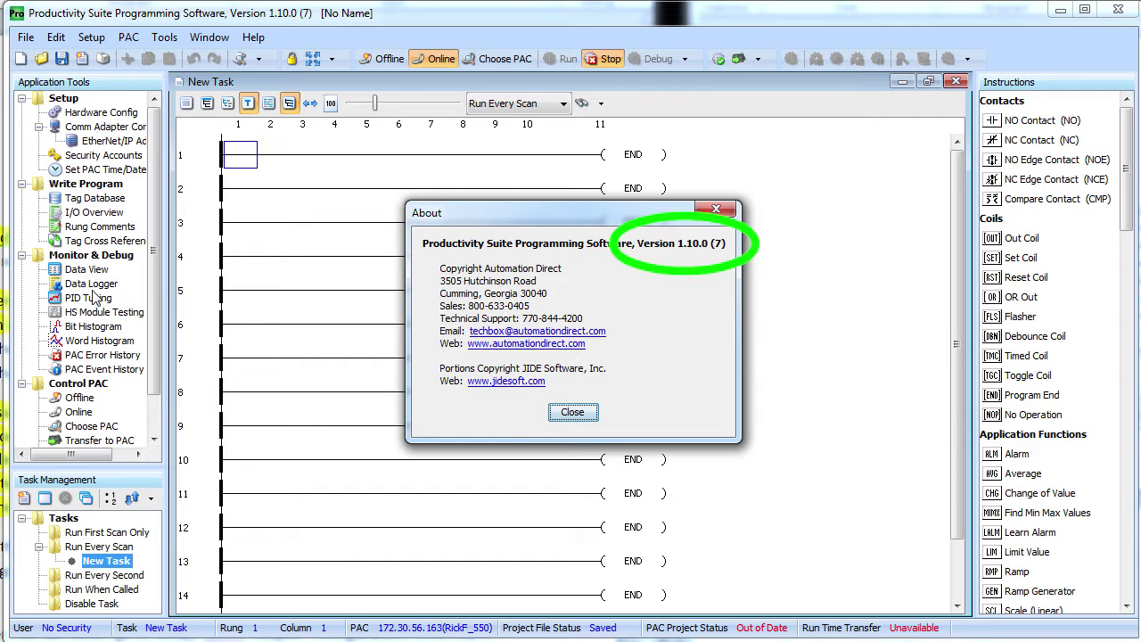
click(572, 414)
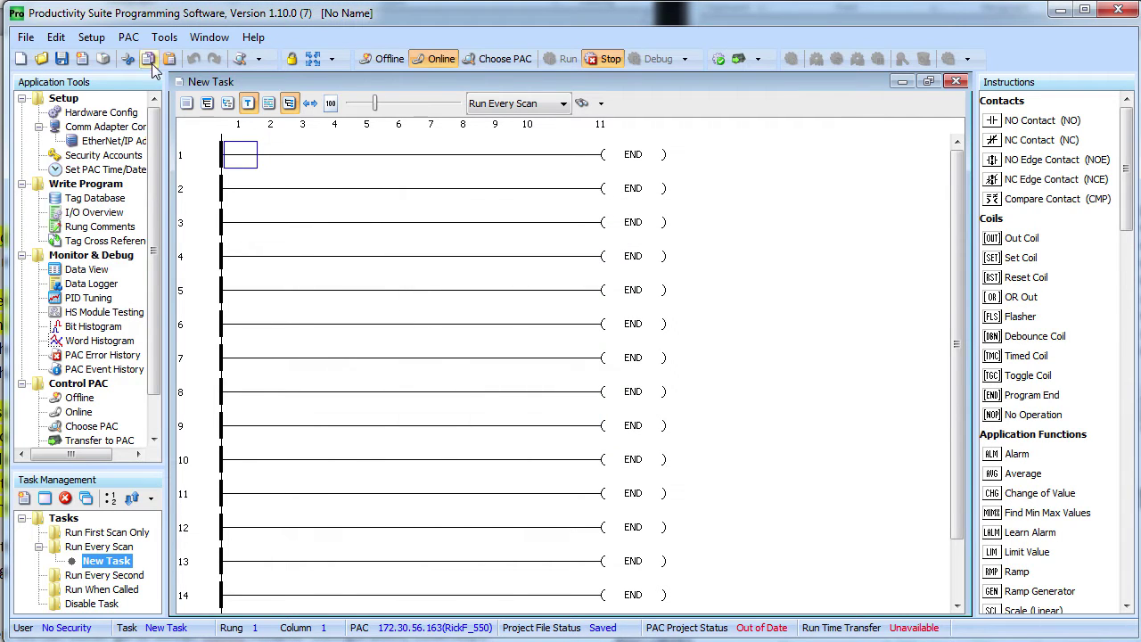
click(128, 37)
click(190, 263)
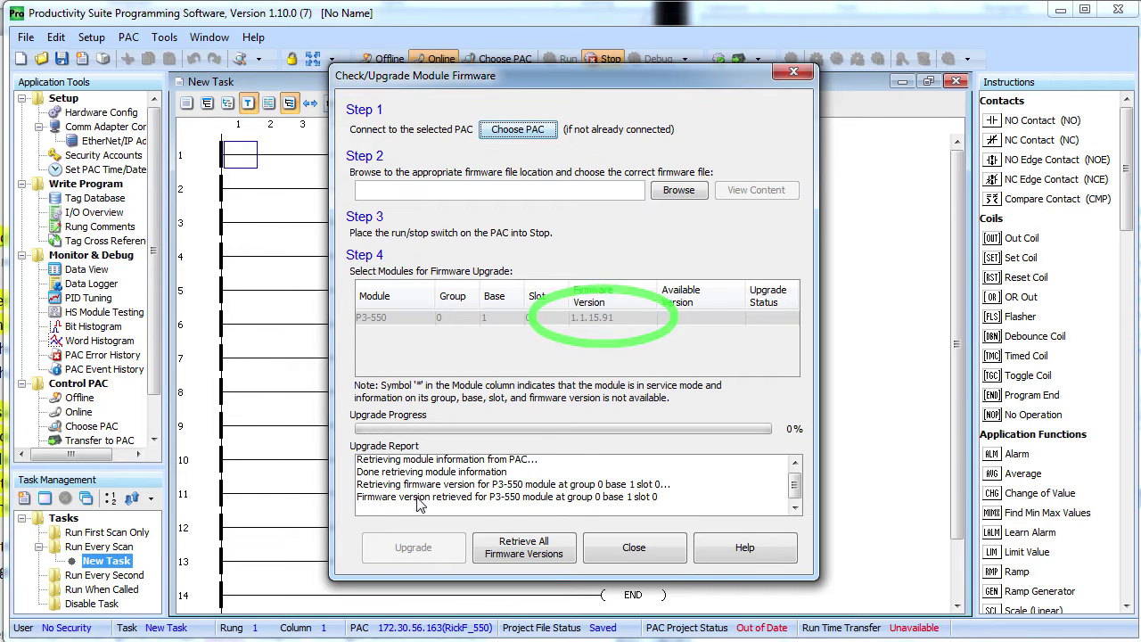
click(628, 556)
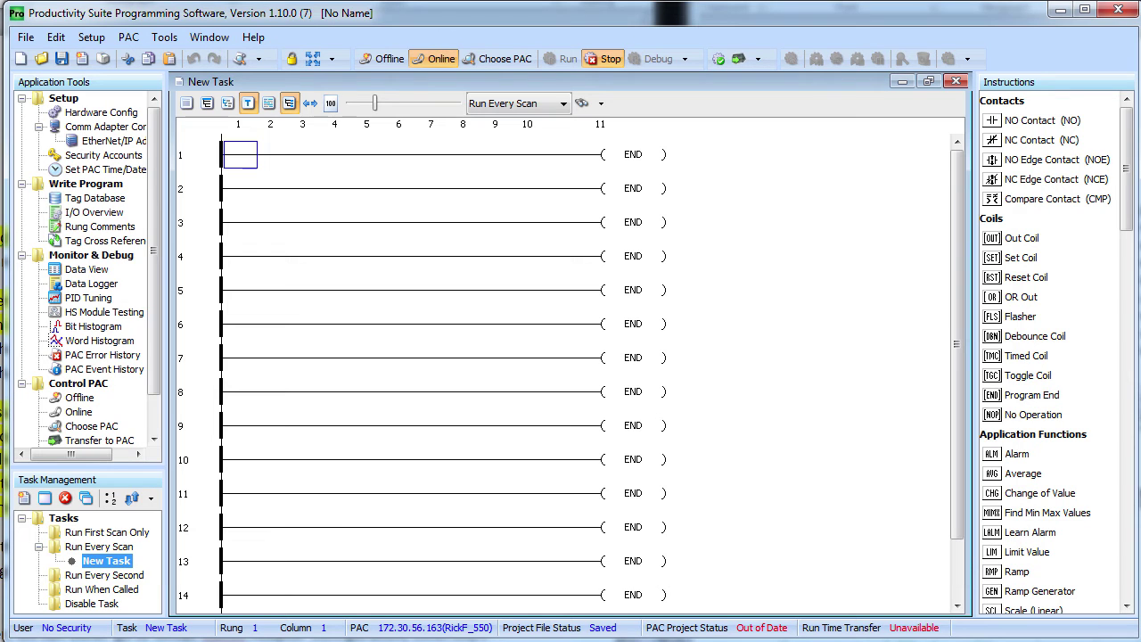
Open the EtherNet/IP Adapter entry under Setup > Comm Adapter Config in the tree
click(92, 38)
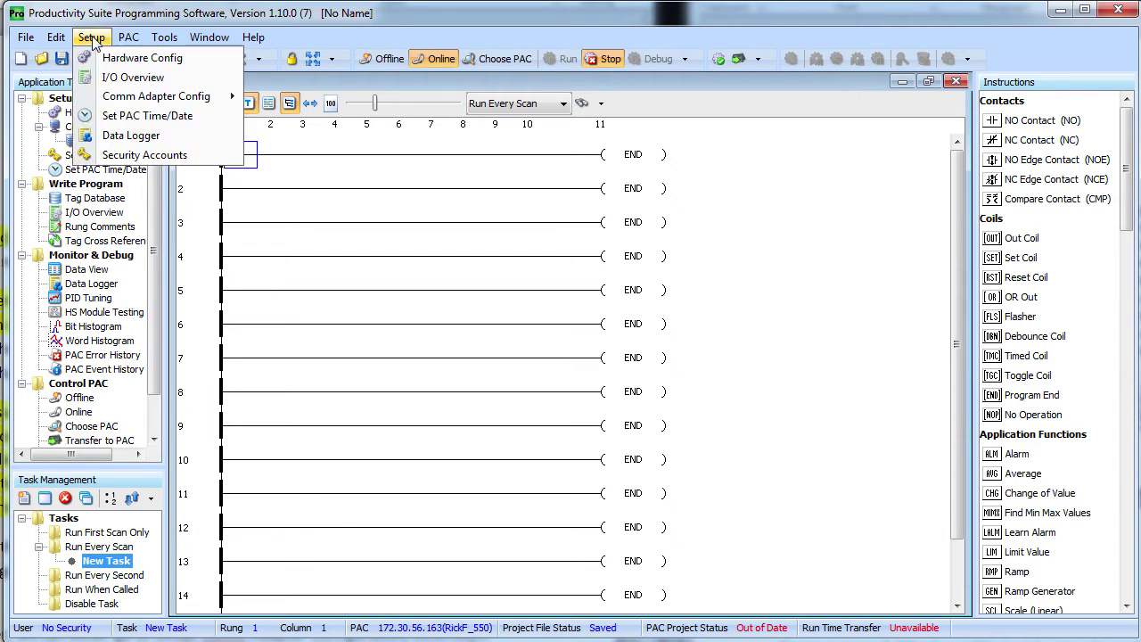
mouse_move(119, 96)
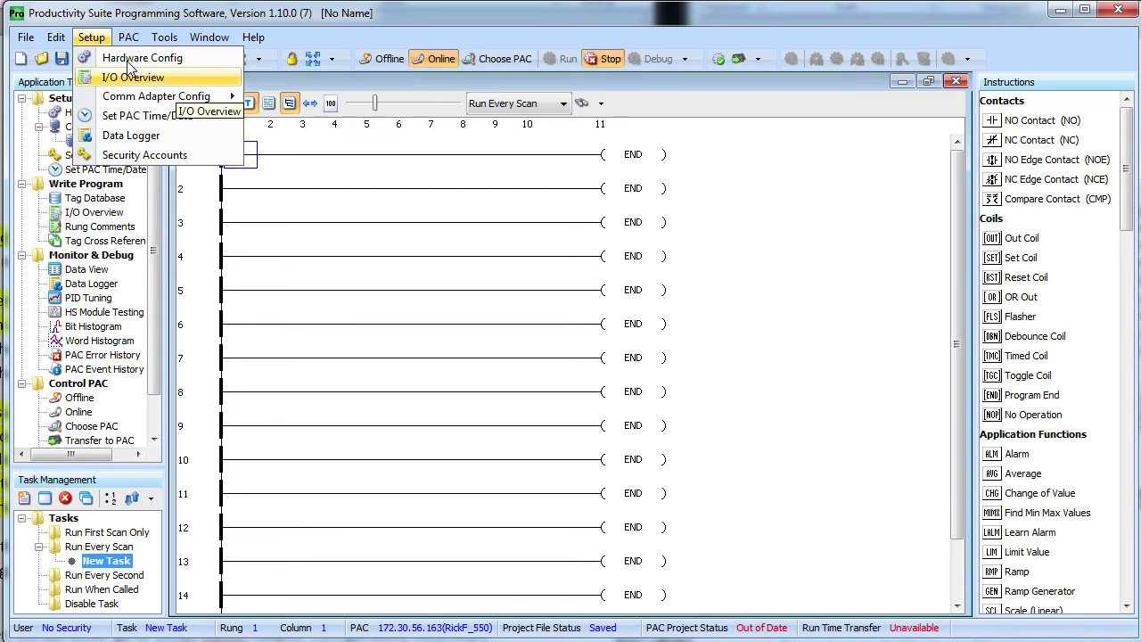
click(88, 18)
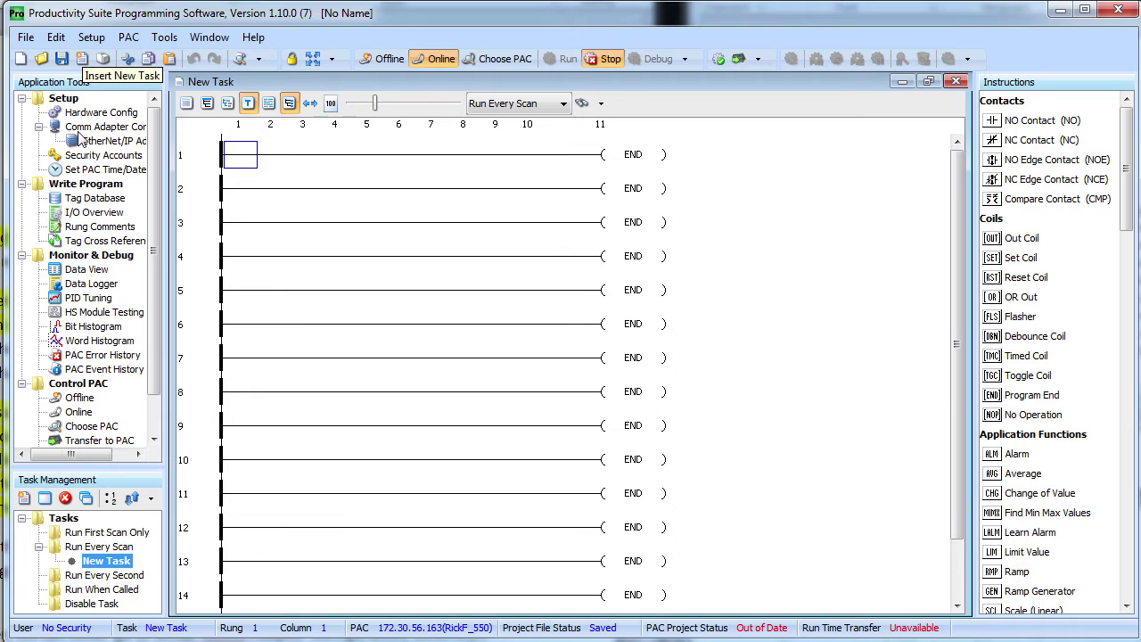
click(39, 126)
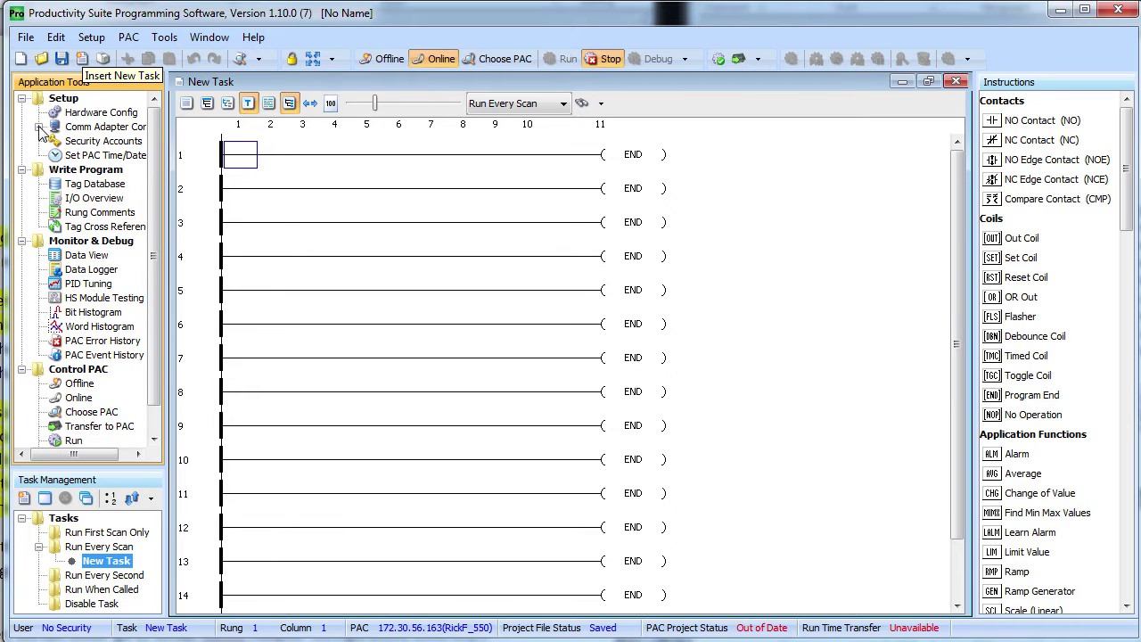
click(39, 126)
click(102, 142)
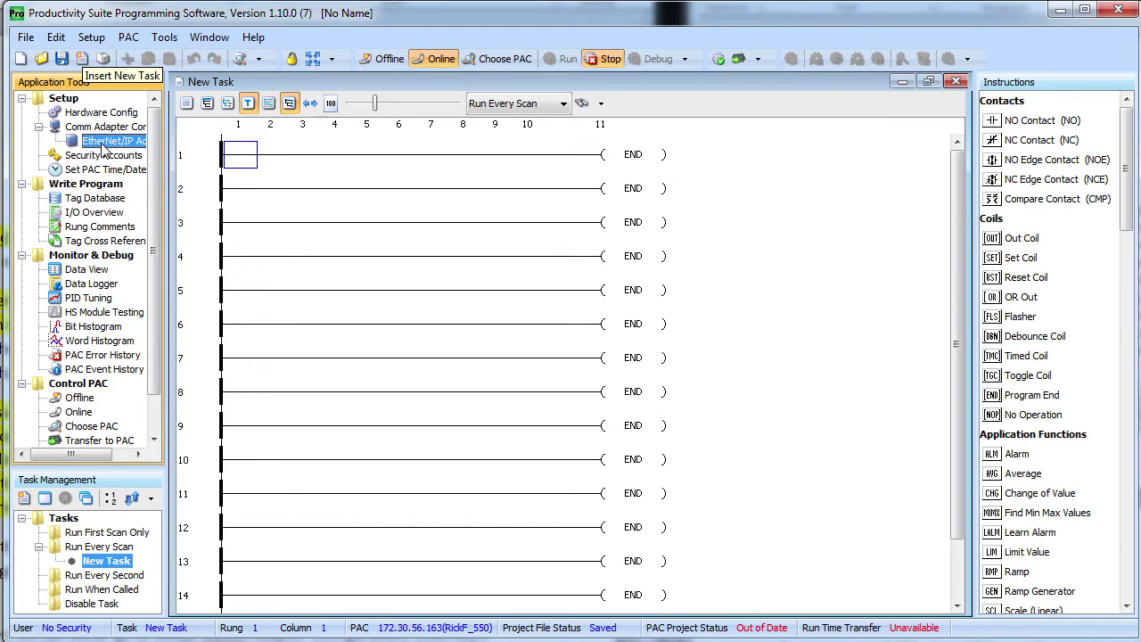
double_click(104, 147)
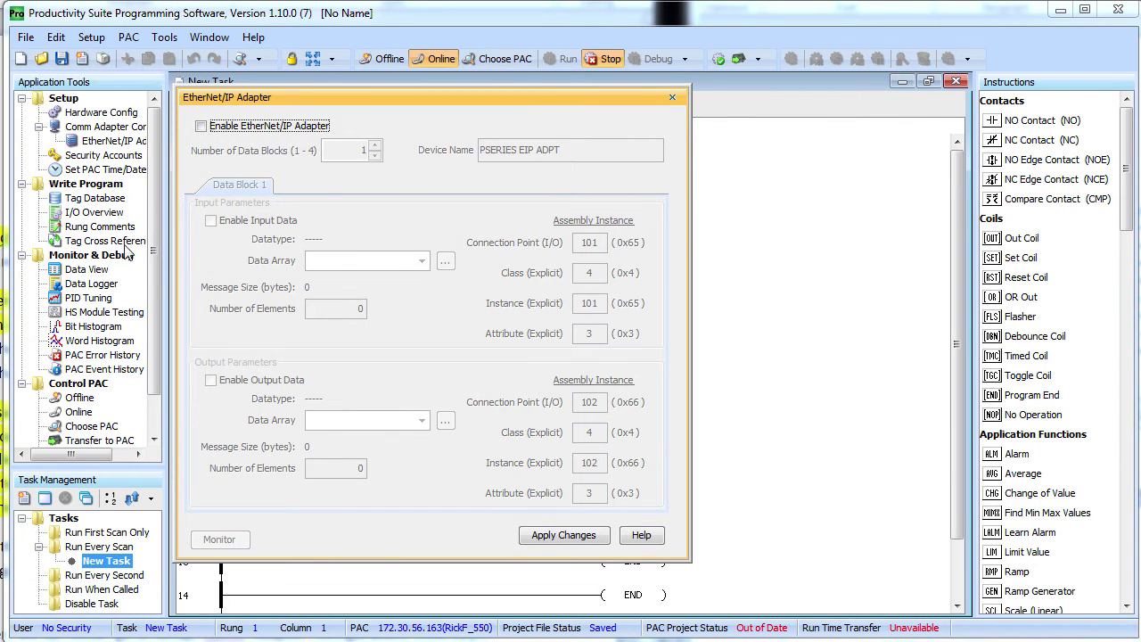
Enable the EtherNet/IP adapter, step data blocks to 3 and back to 1, and enable Input Data
click(201, 125)
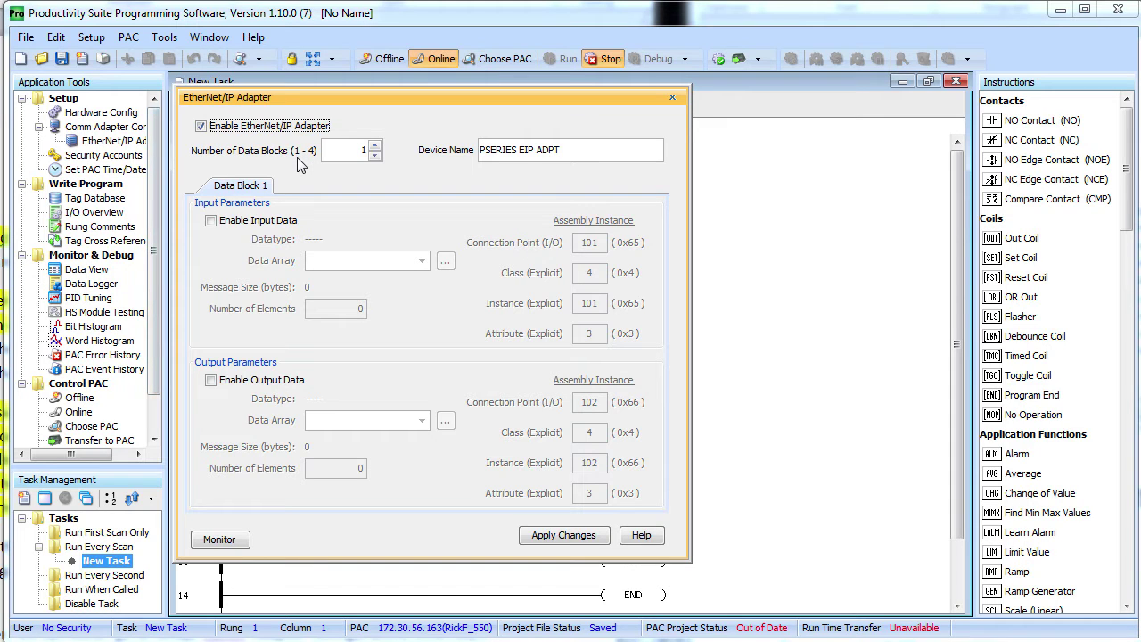
click(375, 147)
click(375, 147)
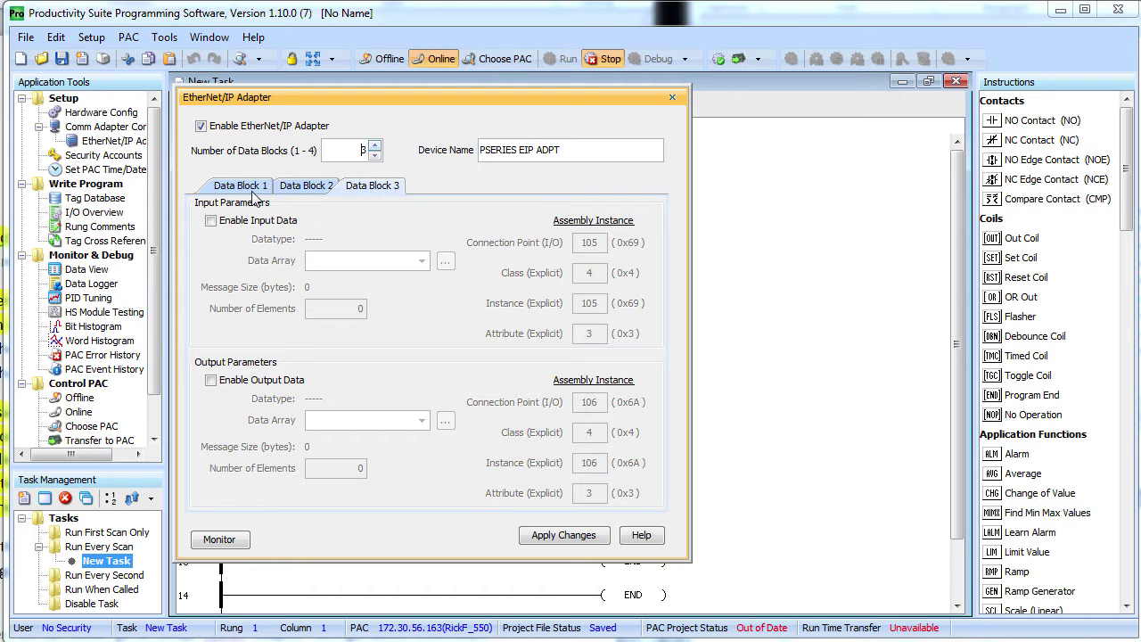
click(375, 155)
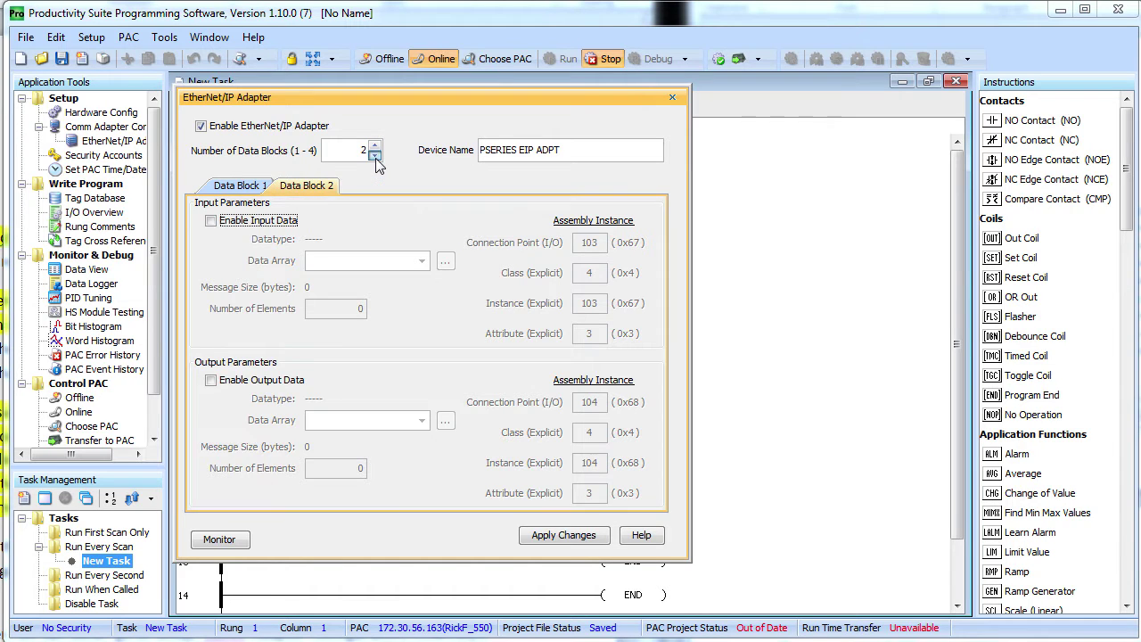
click(375, 156)
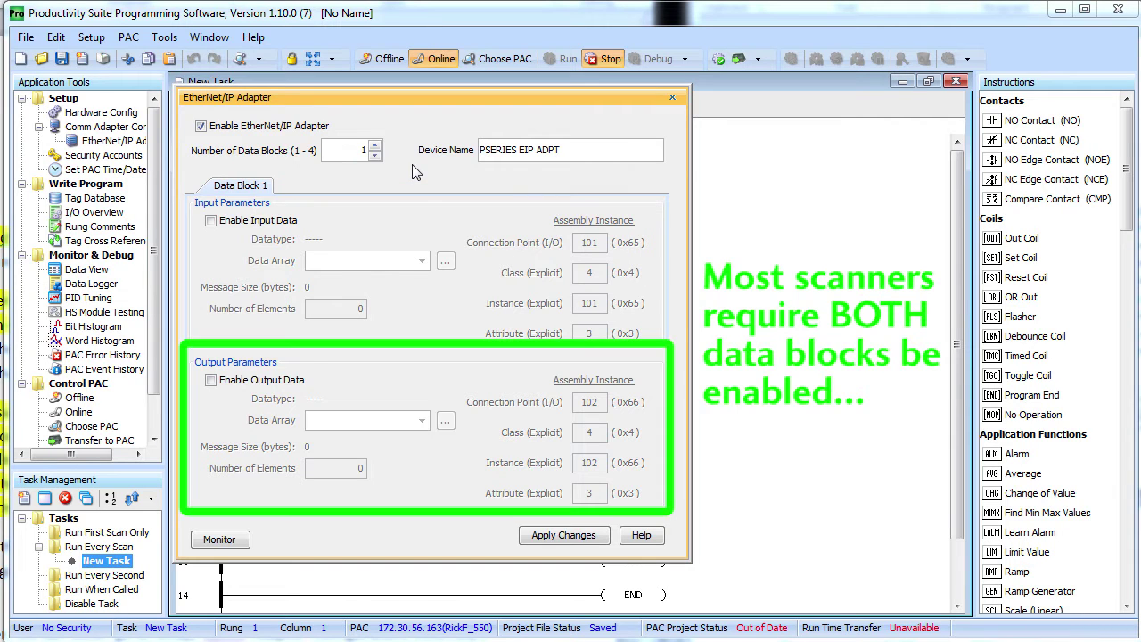
click(210, 220)
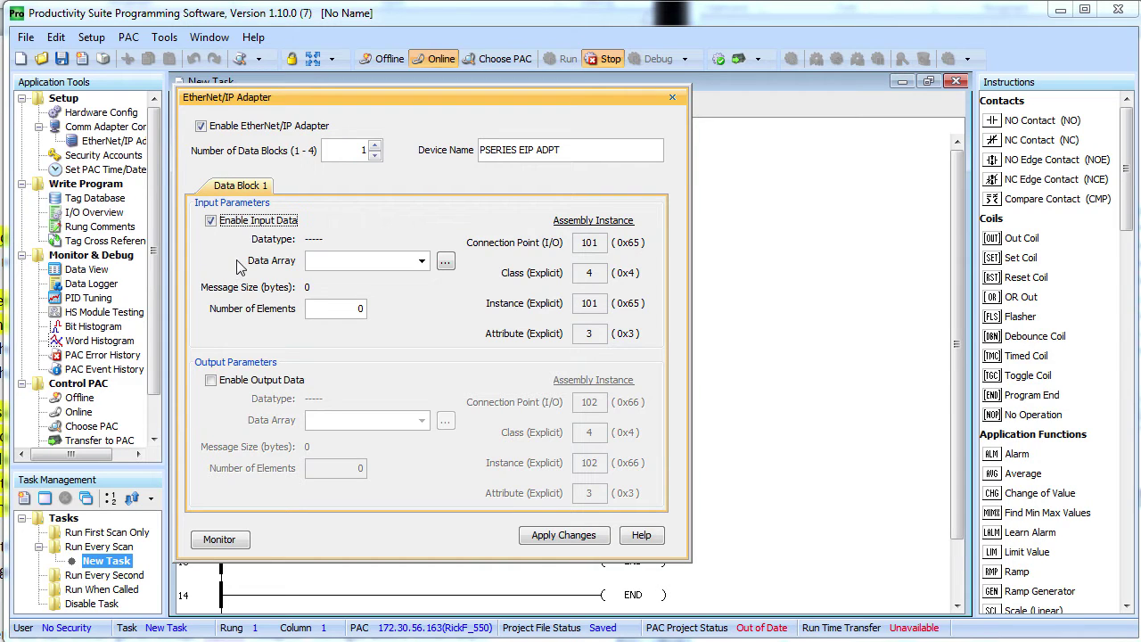
Enter Lane_Rejects as the input Data Array, bringing up its Define Tags window
click(350, 268)
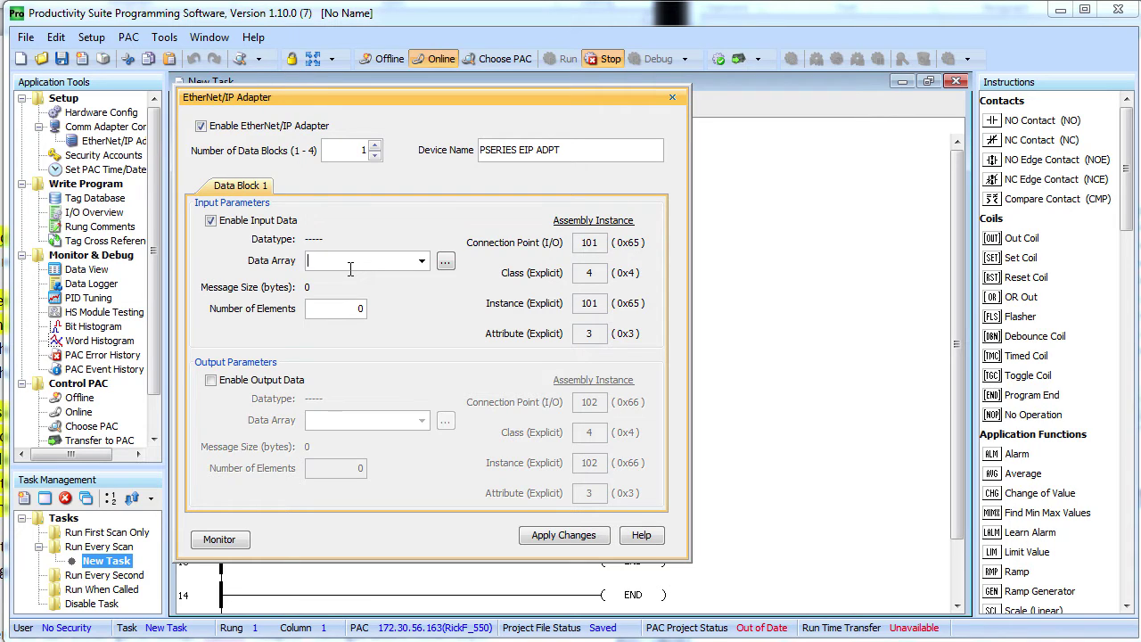
click(350, 267)
text(La)
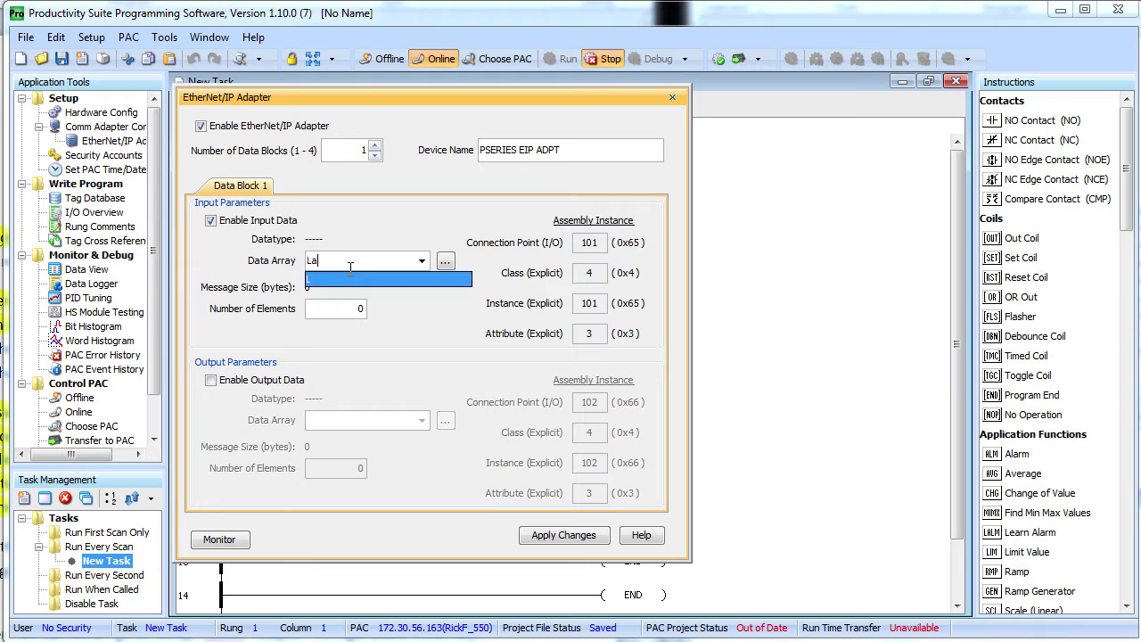
text(ne_Rejects)
click(325, 310)
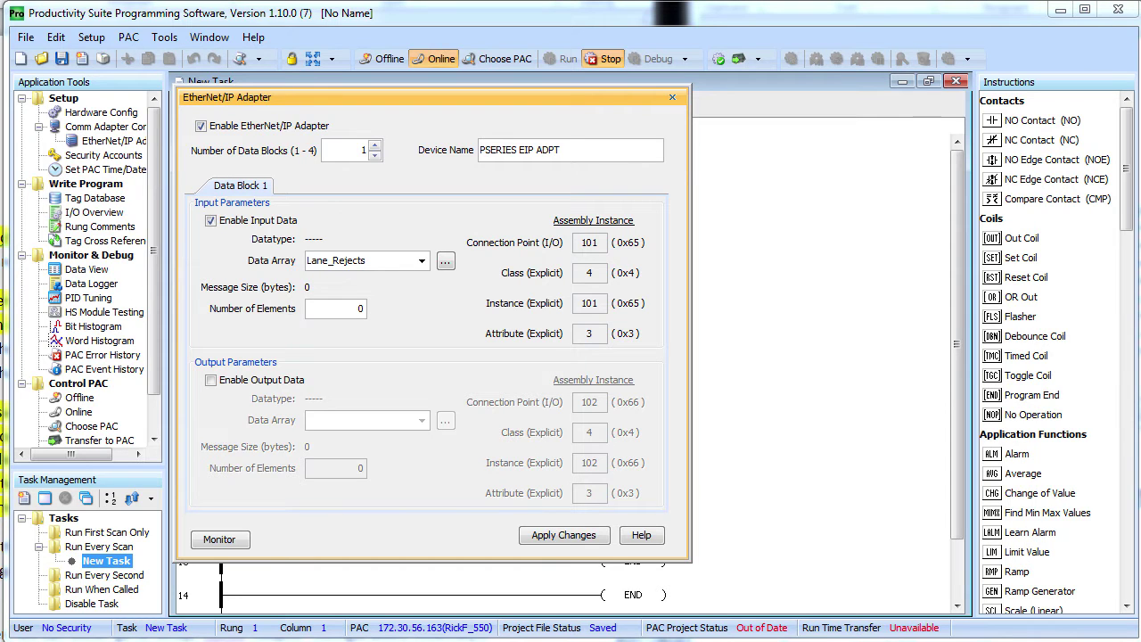
drag(116, 285, 579, 292)
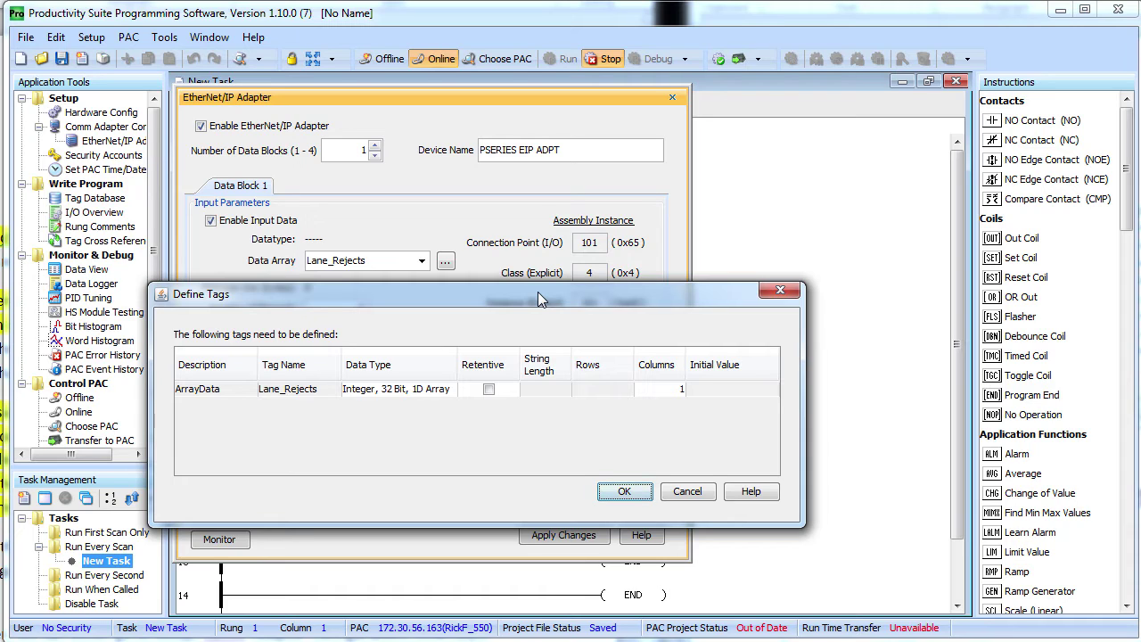
Define Lane_Rejects as an Integer, 8 Bit Unsigned array with 32 columns
click(389, 392)
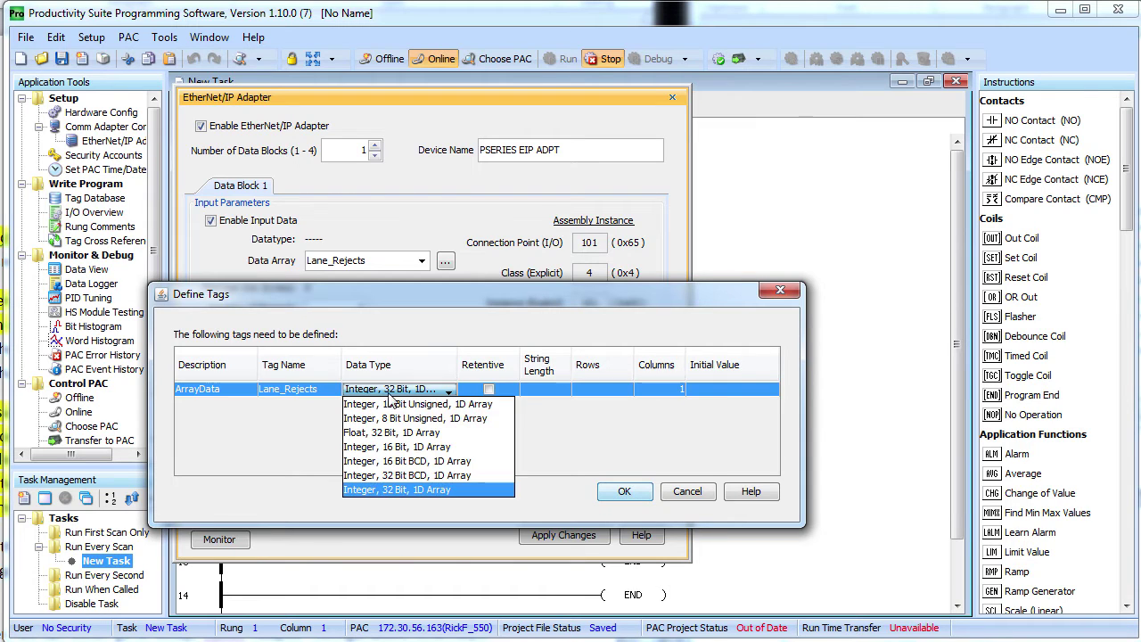
click(444, 418)
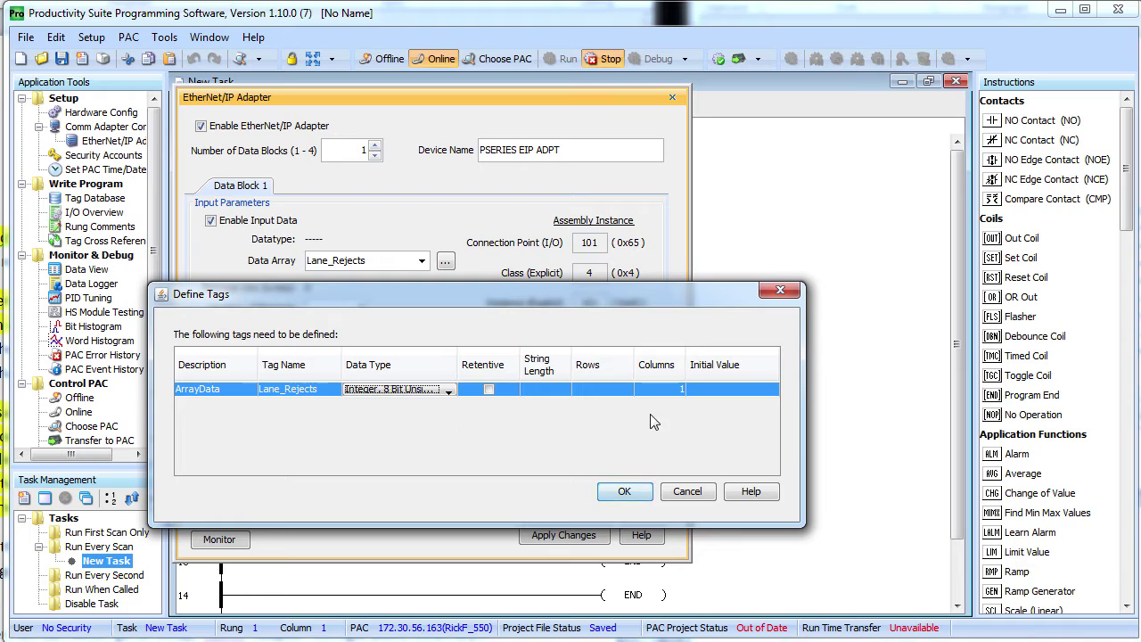
click(679, 392)
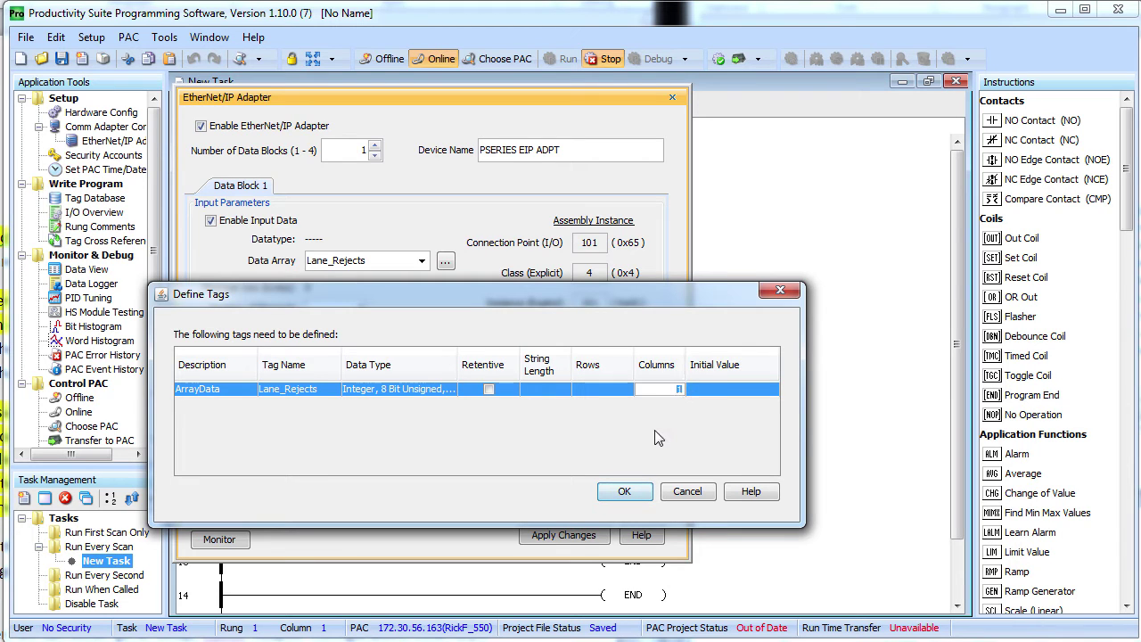
text(32)
click(622, 492)
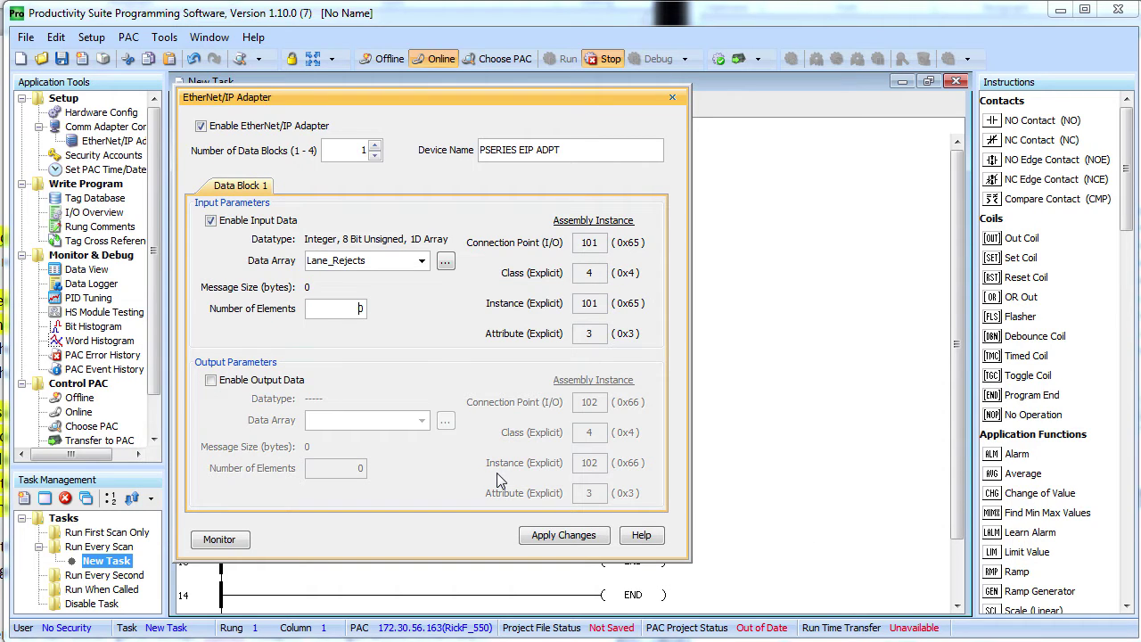
Set the input Number of Elements to 8 and enable Output Data
double_click(351, 317)
text(8)
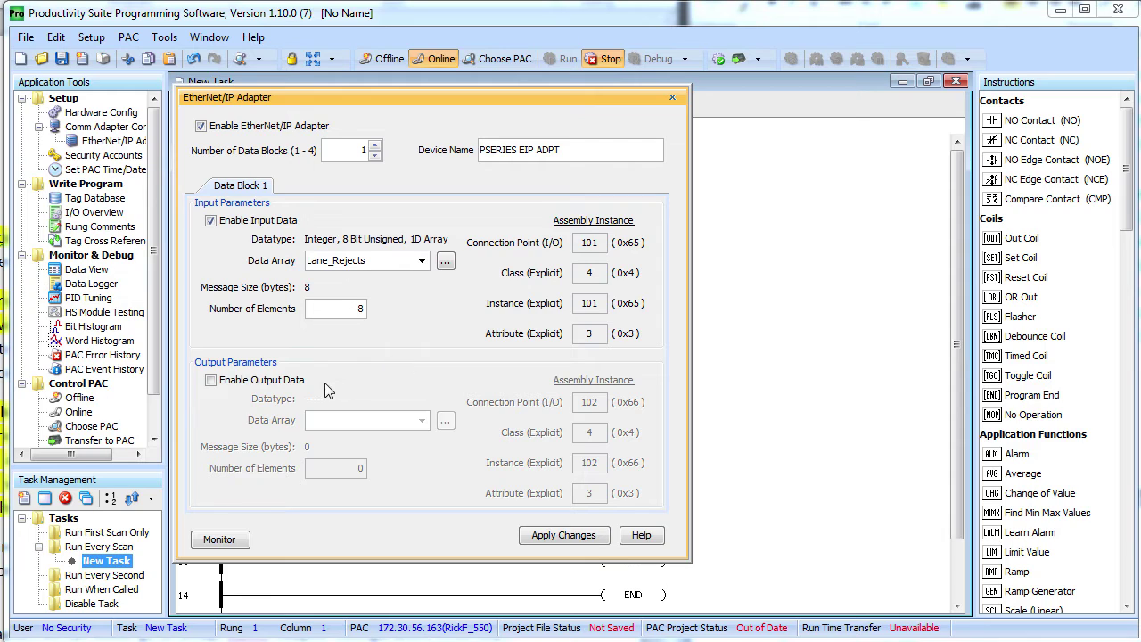
click(210, 381)
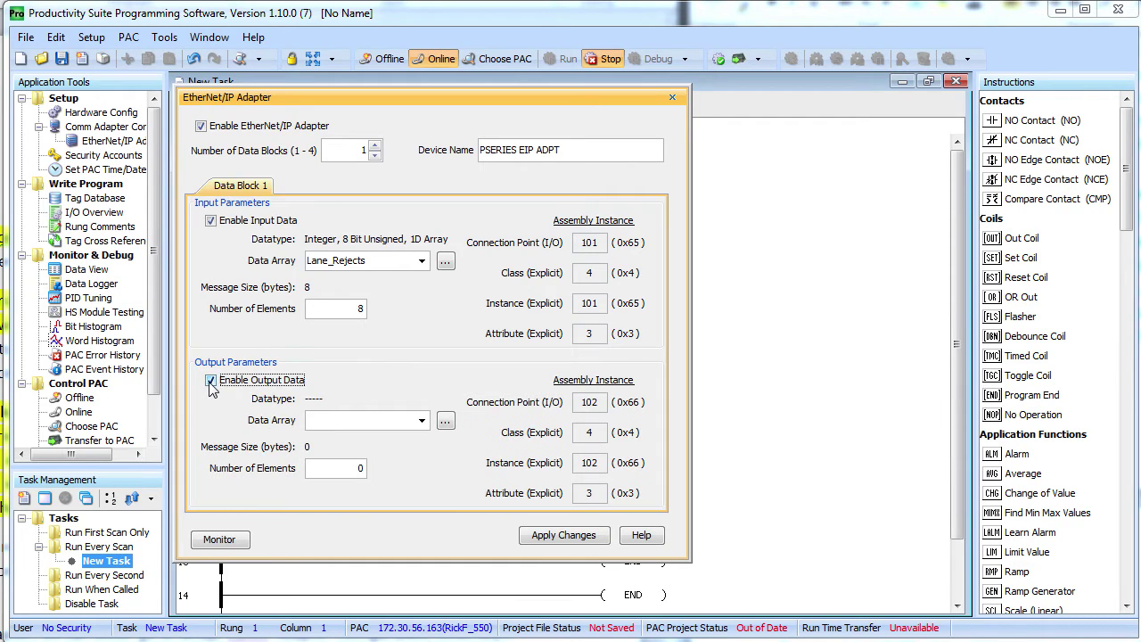
Create Lane_Config as the output Data Array, typed Integer, 8 Bit Unsigned, with 8 elements
click(337, 432)
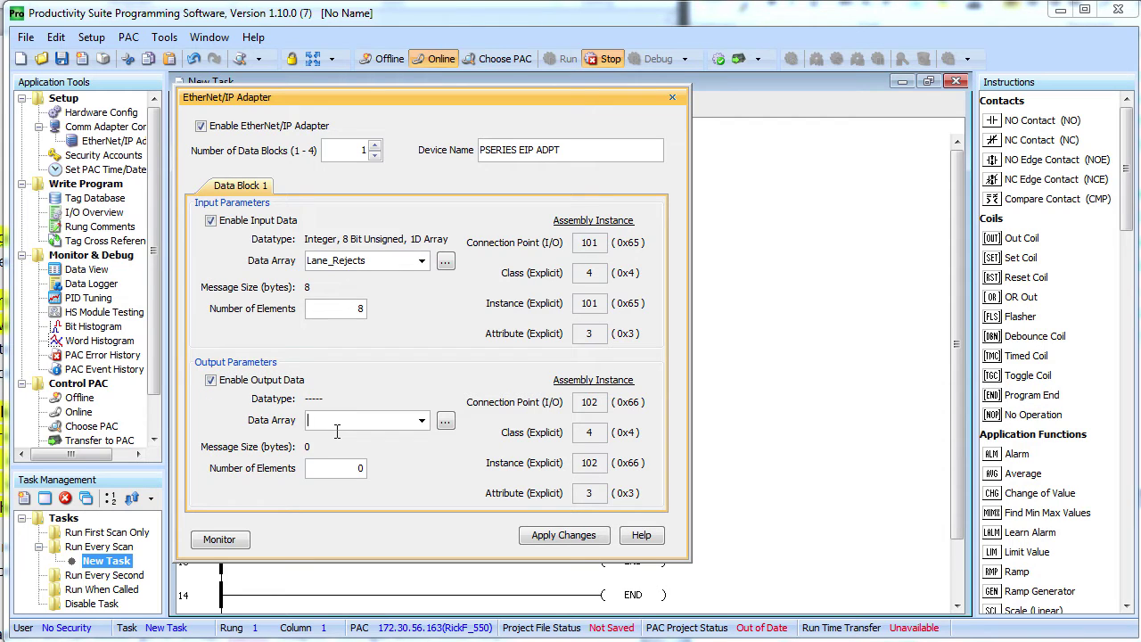
text(Lane_Co)
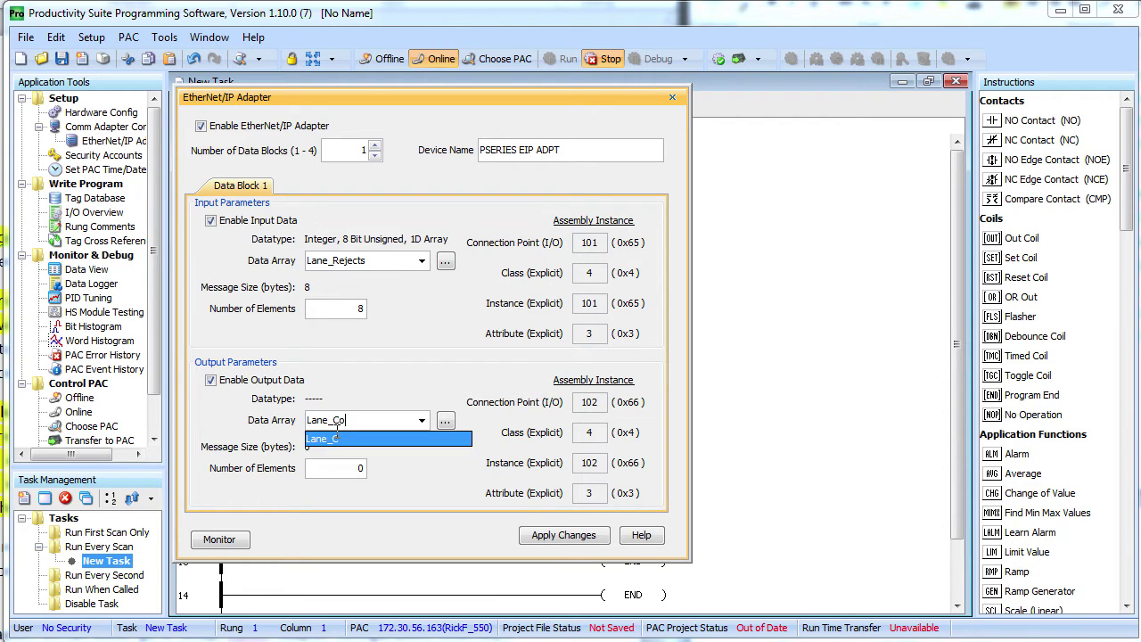
text(nfig)
key(Return)
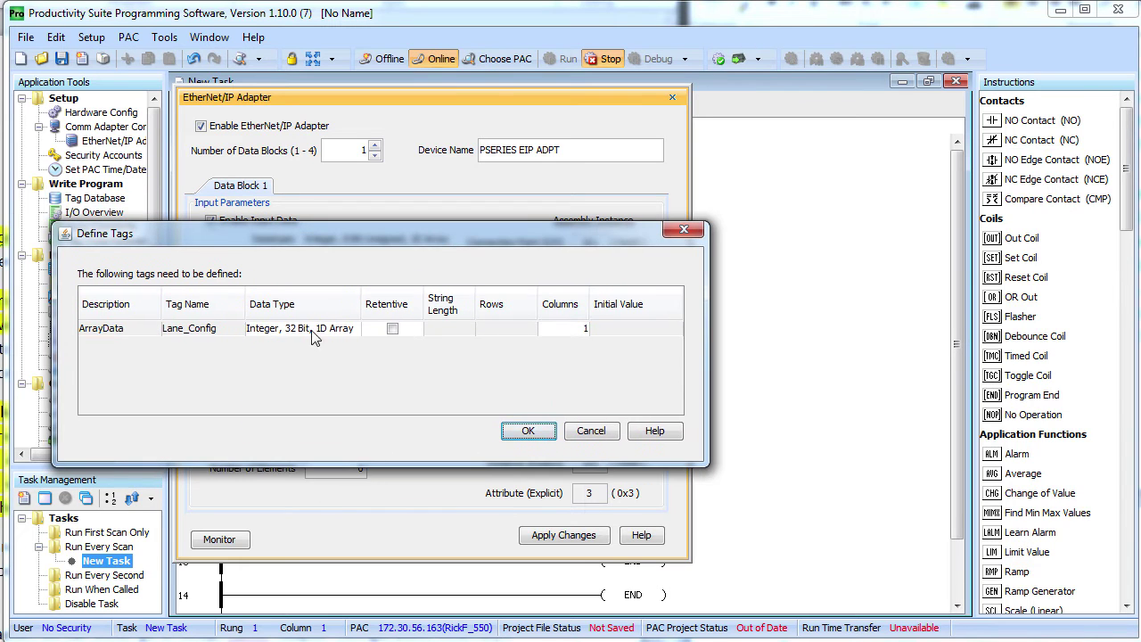
click(321, 330)
click(339, 359)
click(548, 330)
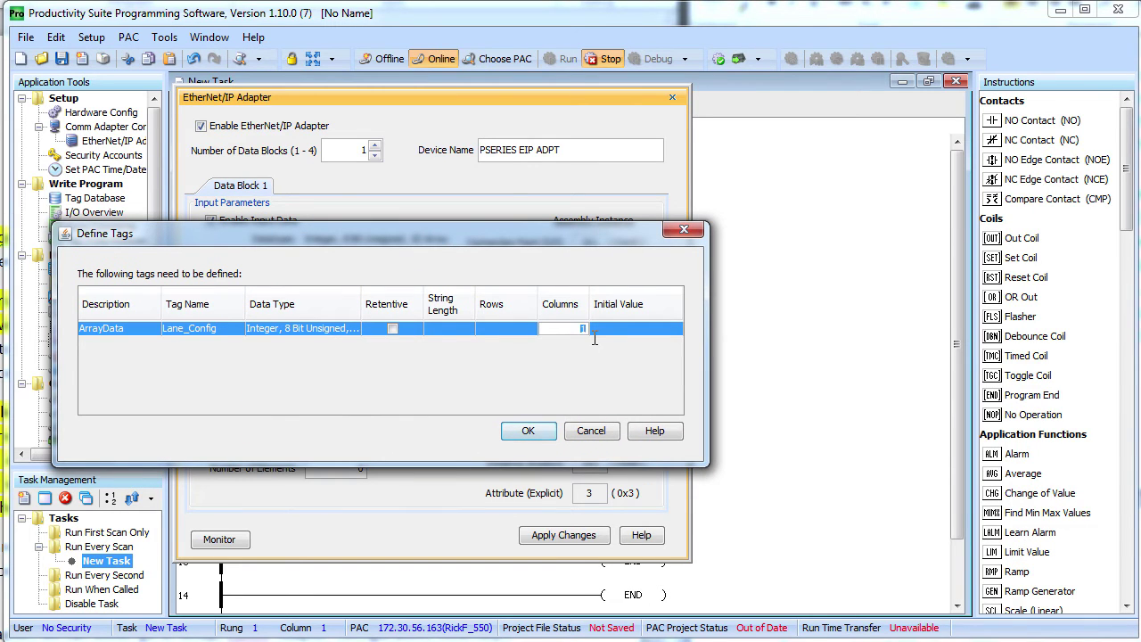
click(529, 431)
double_click(361, 468)
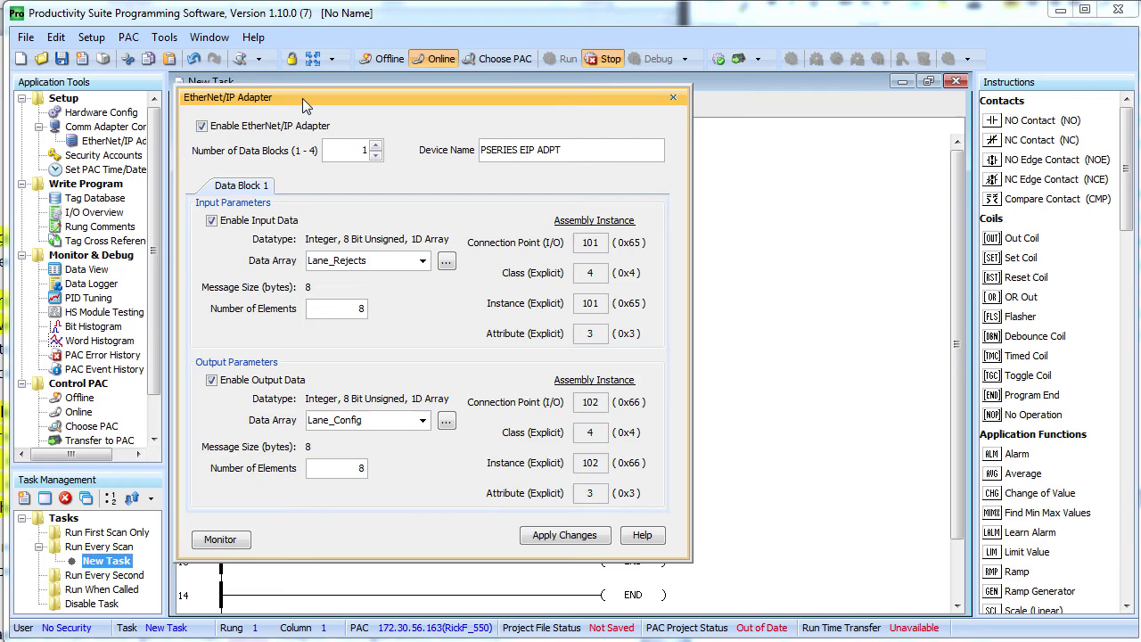
drag(303, 98, 753, 54)
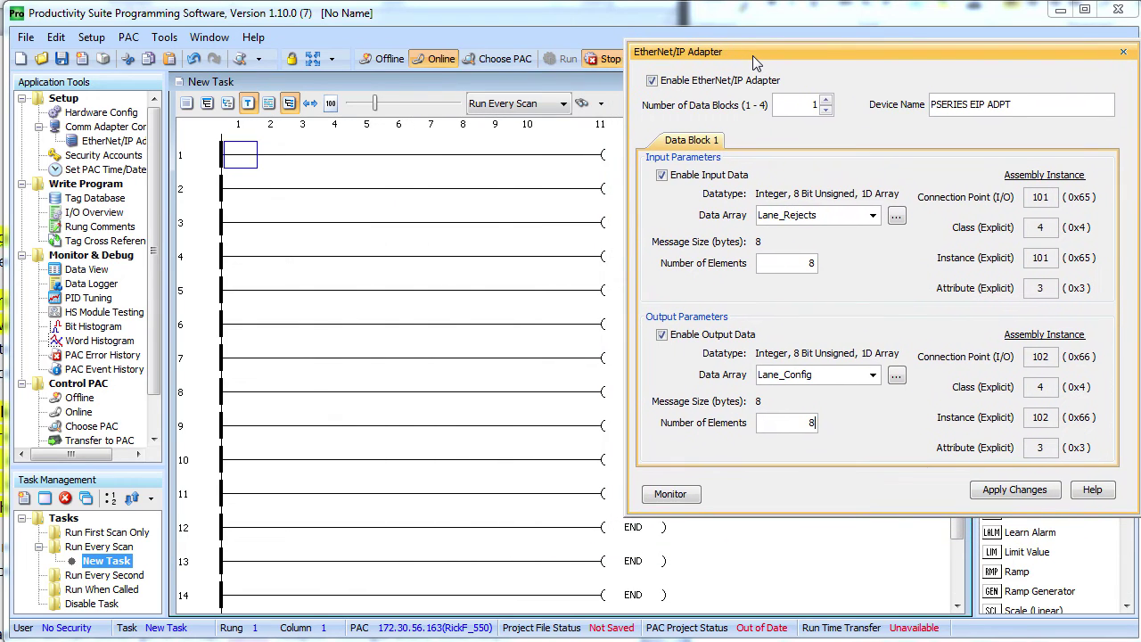
Open the Tag Database, invert the category selection, and filter tags by 'lane'
double_click(82, 201)
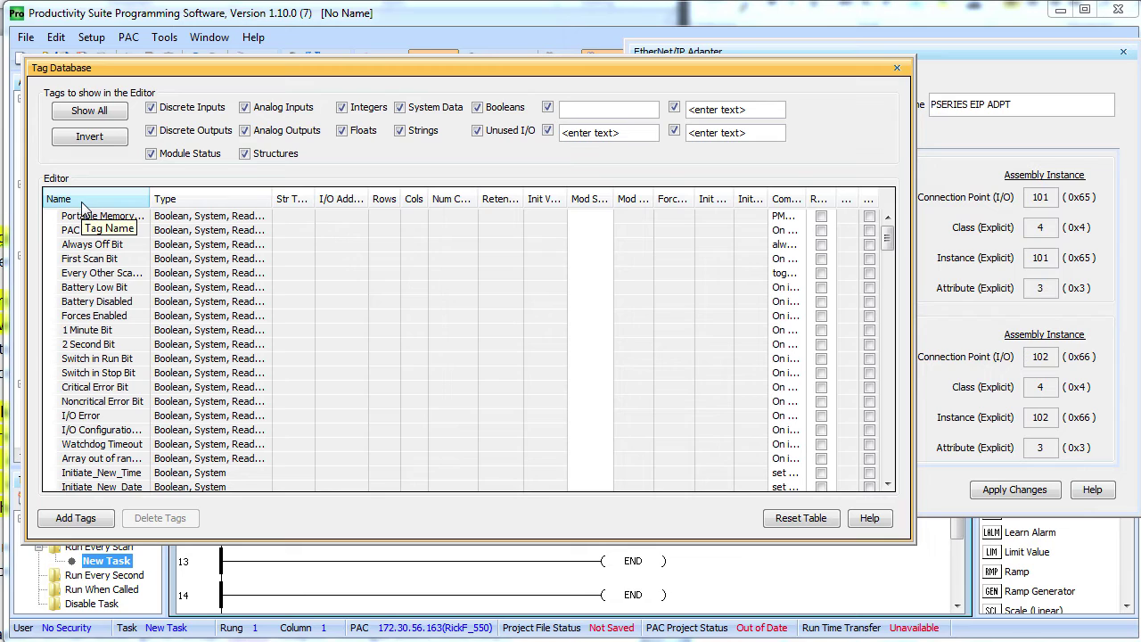
click(101, 140)
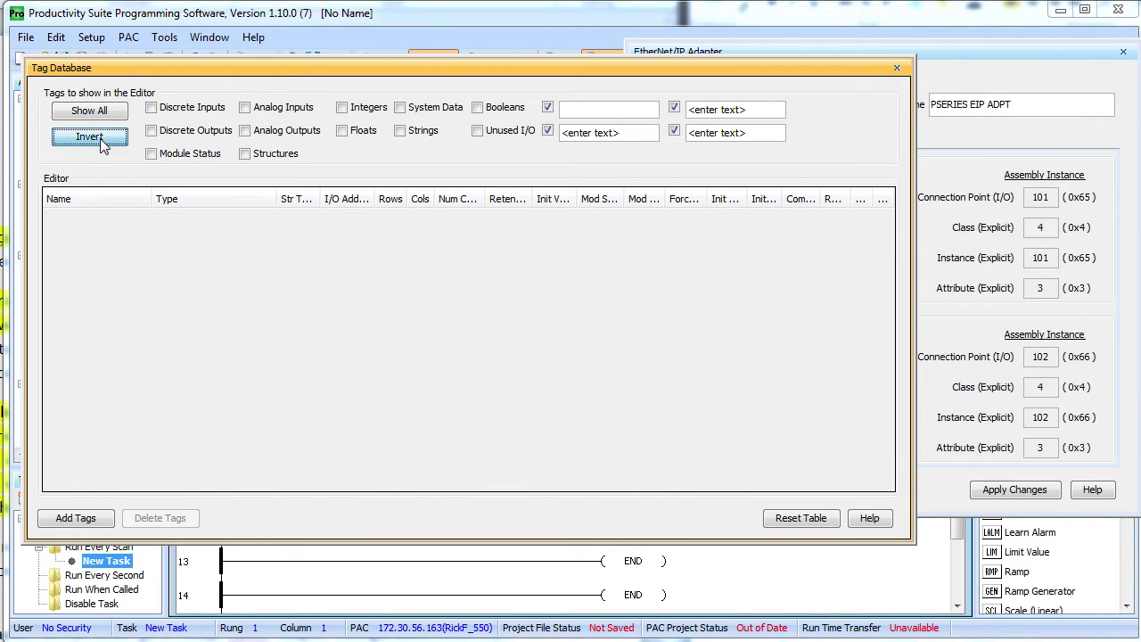
click(599, 111)
text(lane)
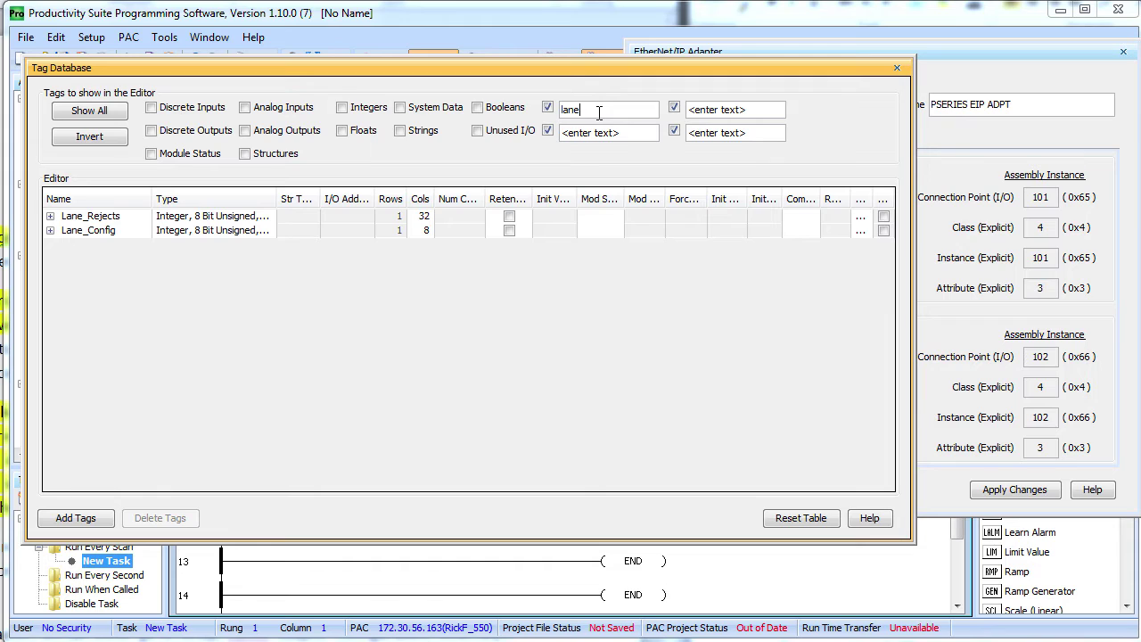
Change Lane_Rejects to Integer, 16 Bit, 1D Array and close the Tag Database
click(106, 220)
click(107, 221)
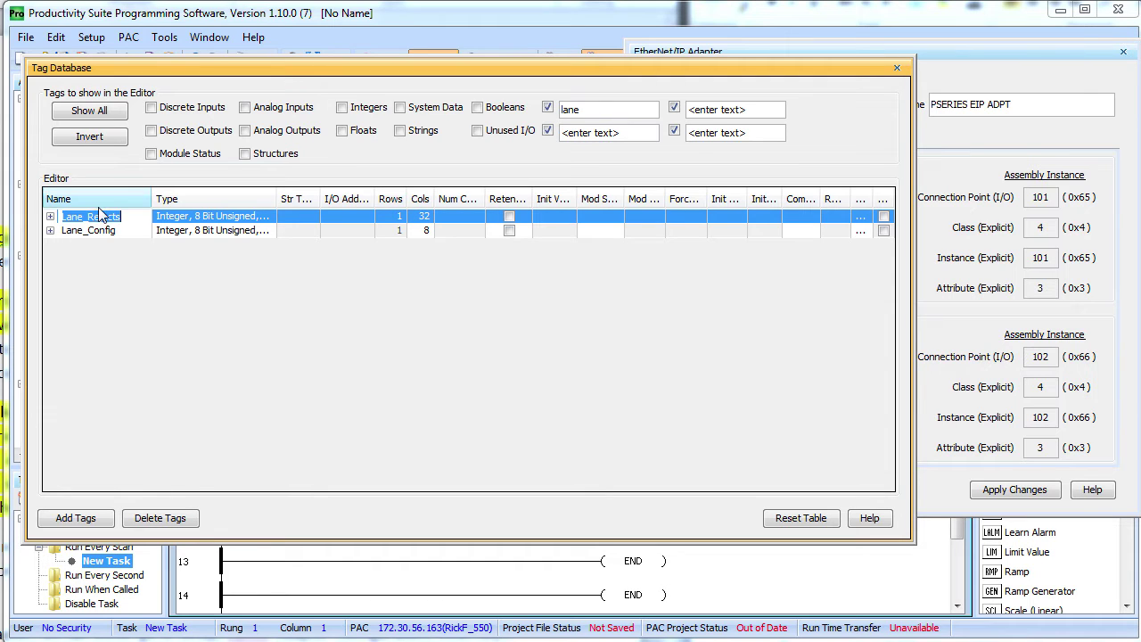
click(201, 220)
click(201, 220)
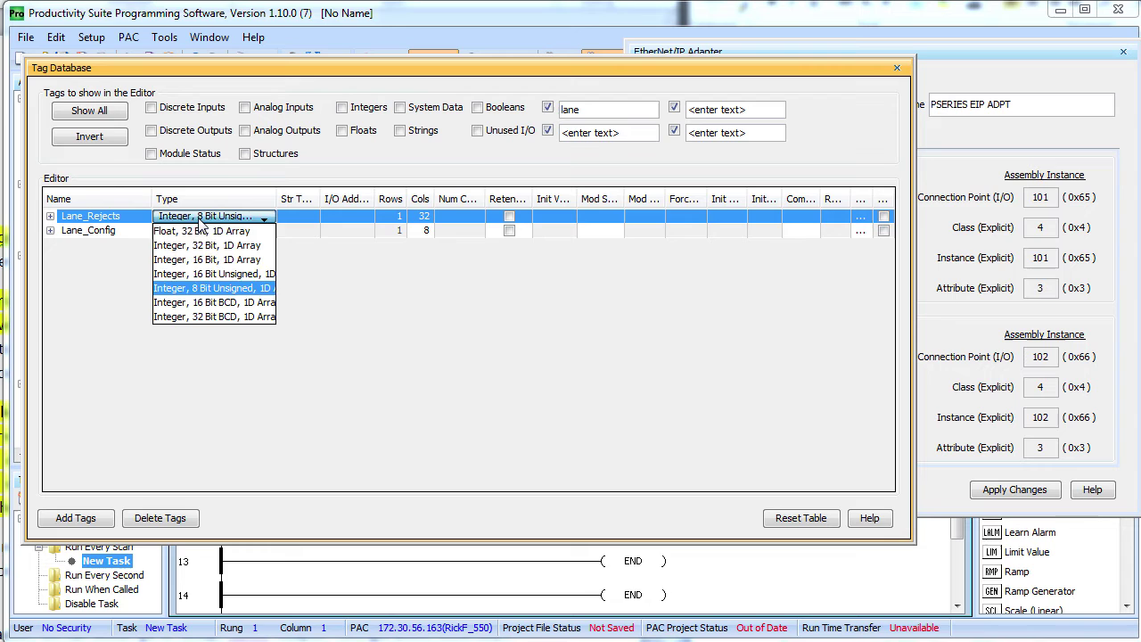
click(203, 267)
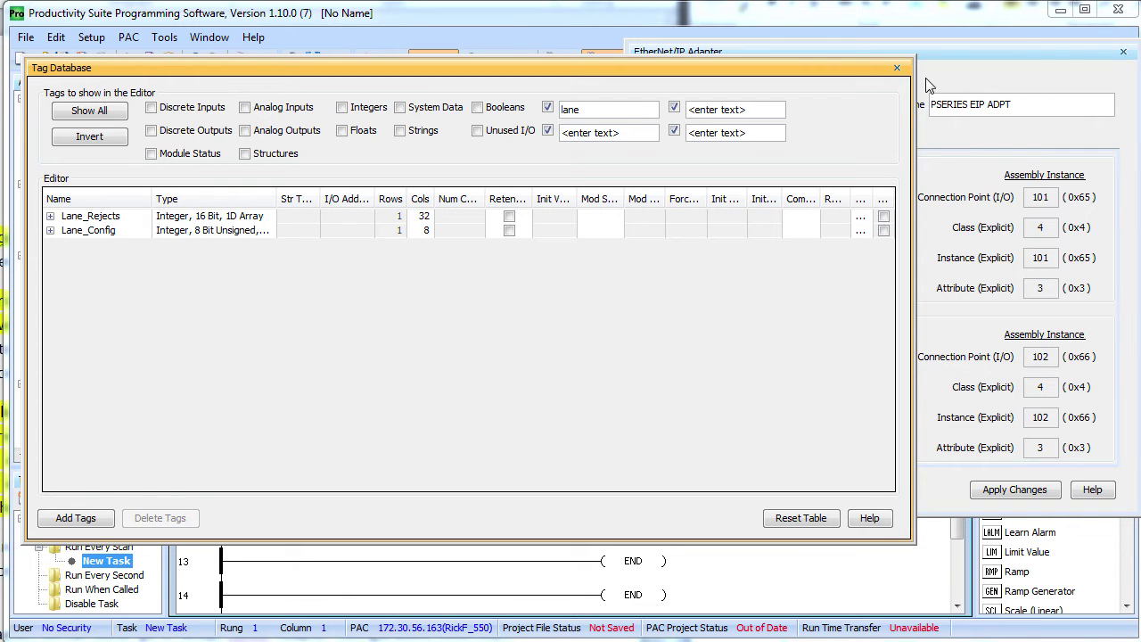
click(896, 68)
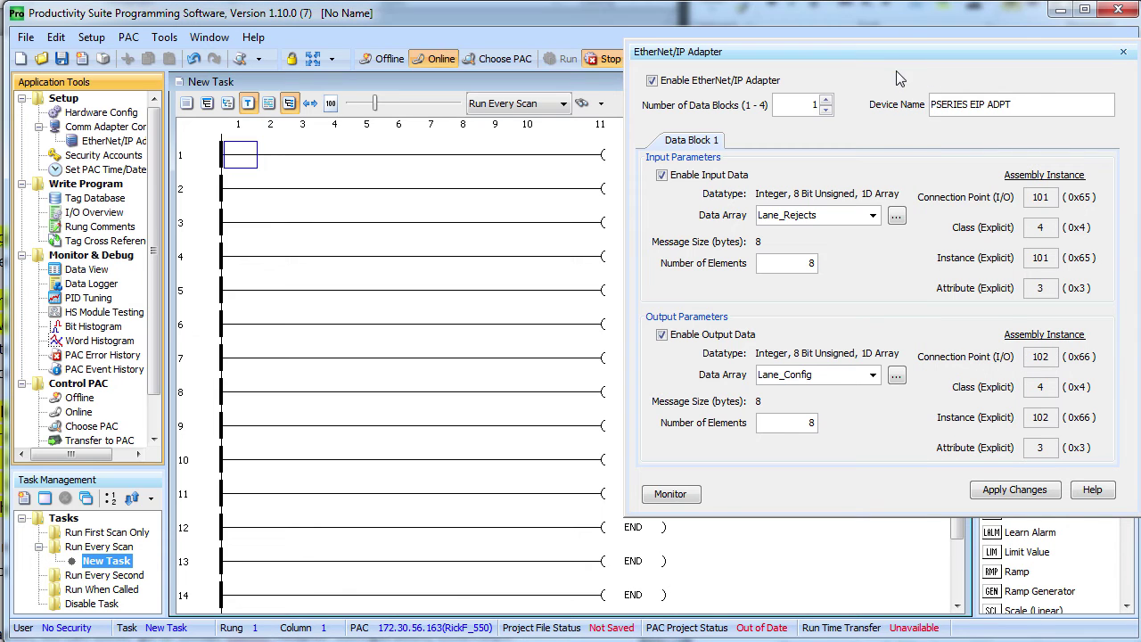
Re-pick Lane_Rejects from the Tag Picker as the input Data Array
click(895, 217)
click(723, 185)
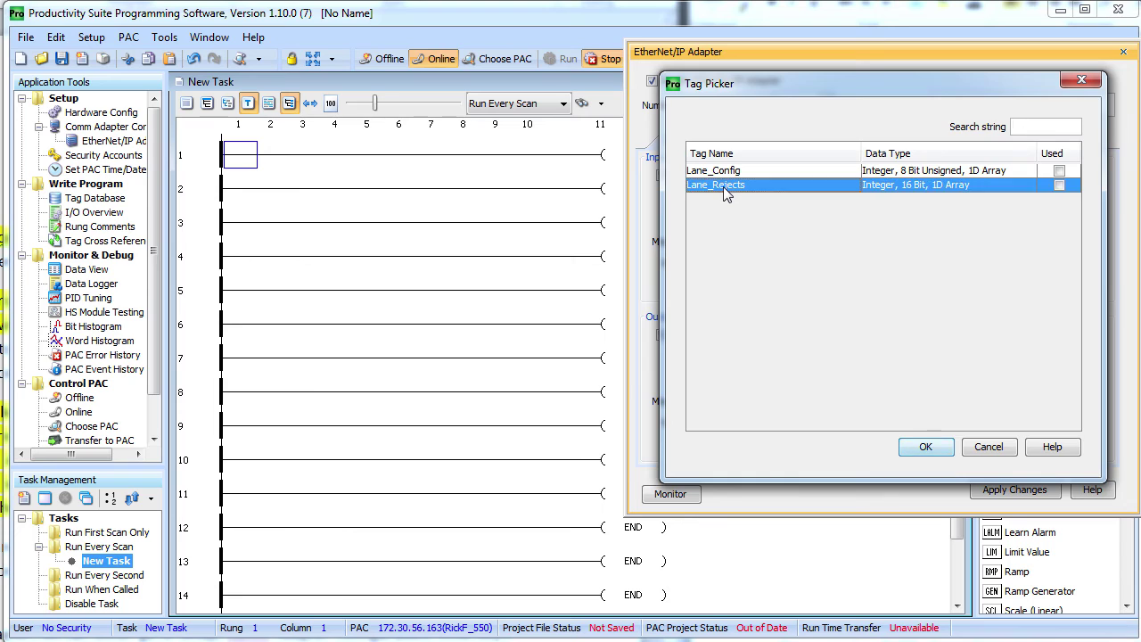
double_click(723, 186)
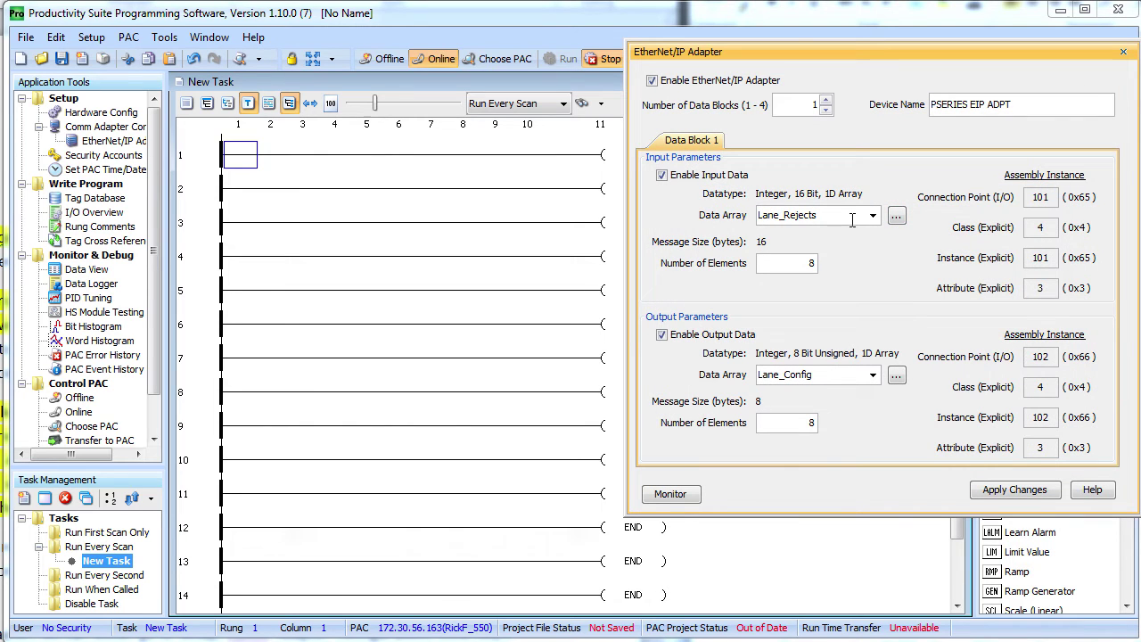